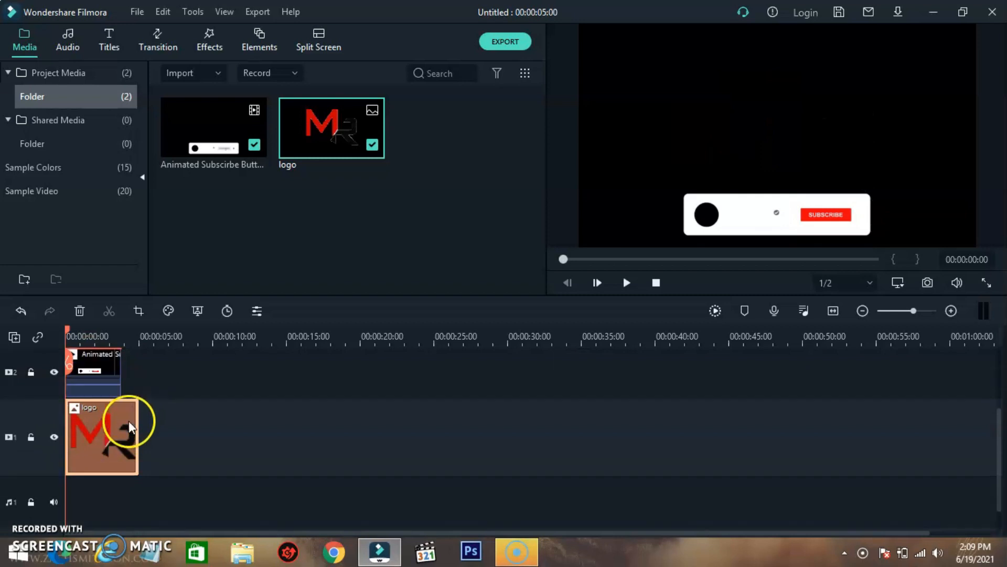
# - Trim the logo clip so it ends together with the animated subscribe button clip
pyautogui.moveTo(140, 430); pyautogui.dragTo(125, 426)
pyautogui.scroll(3, 143, 428)
pyautogui.scroll(-1, 231, 414)
# - Enable Chroma Key on the animated subscribe button clip and sample its black background as the key color
pyautogui.click(97, 412)
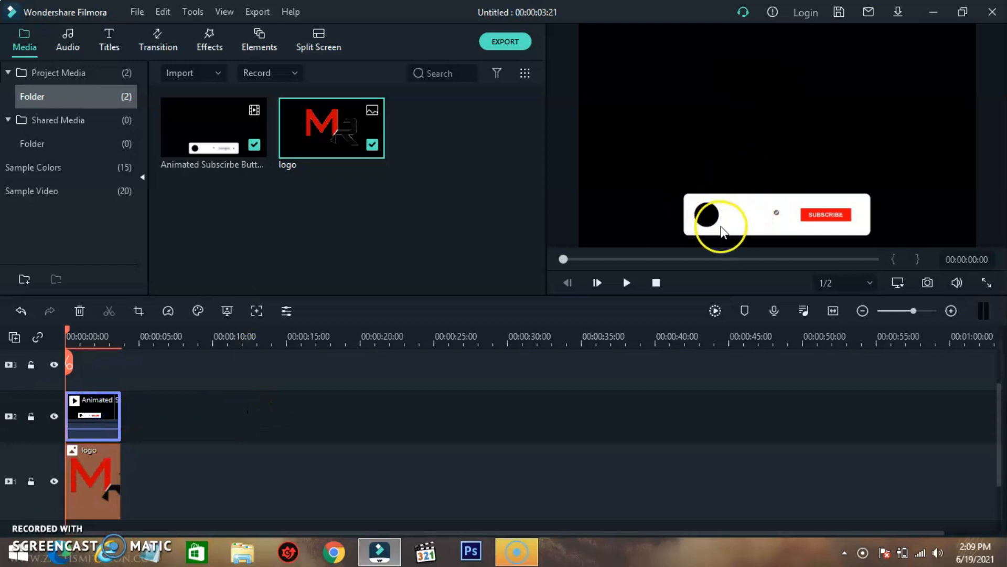
pyautogui.click(81, 475)
pyautogui.click(93, 415)
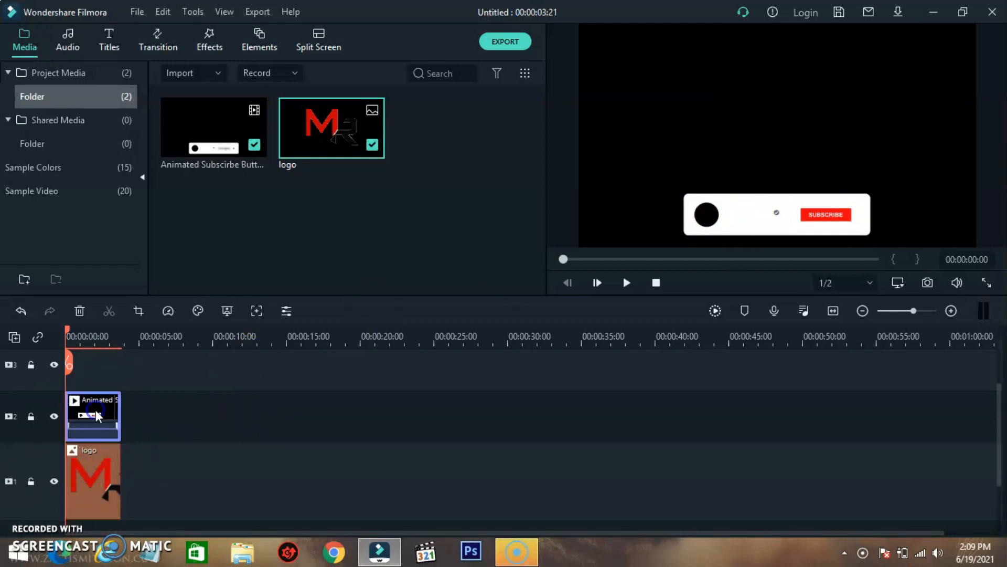
pyautogui.doubleClick(96, 416)
pyautogui.click(38, 184)
pyautogui.click(236, 228)
pyautogui.click(798, 140)
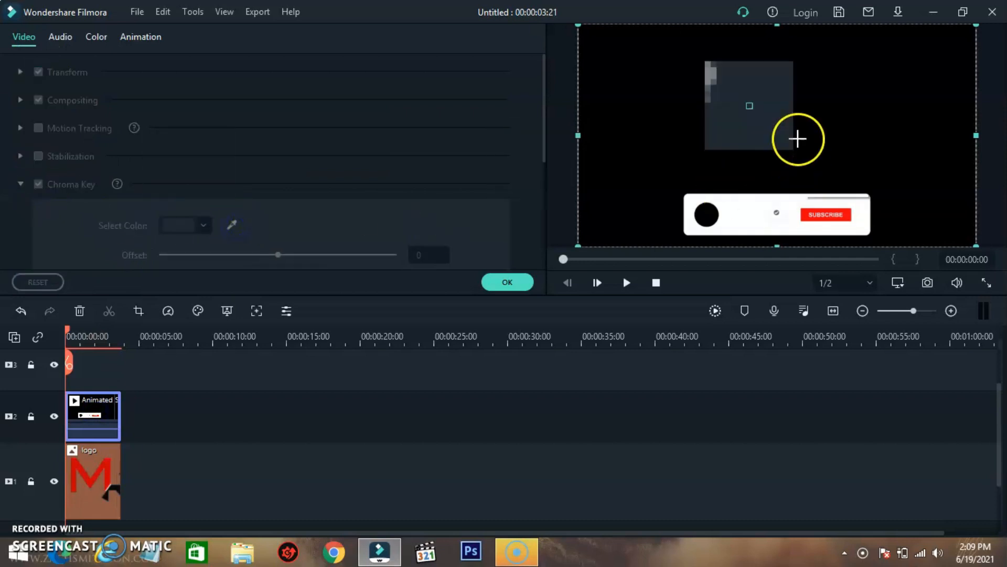
pyautogui.click(797, 132)
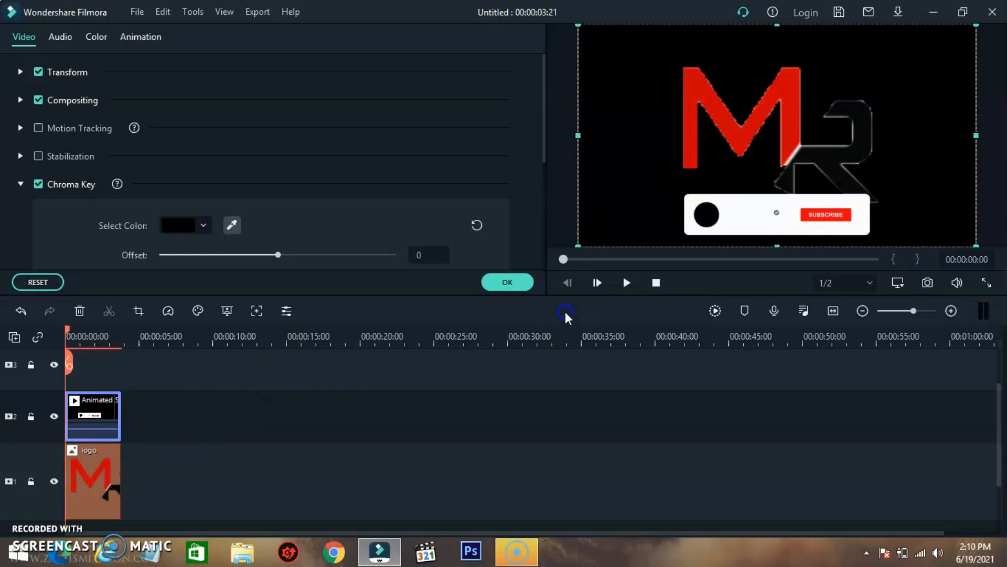
pyautogui.click(523, 285)
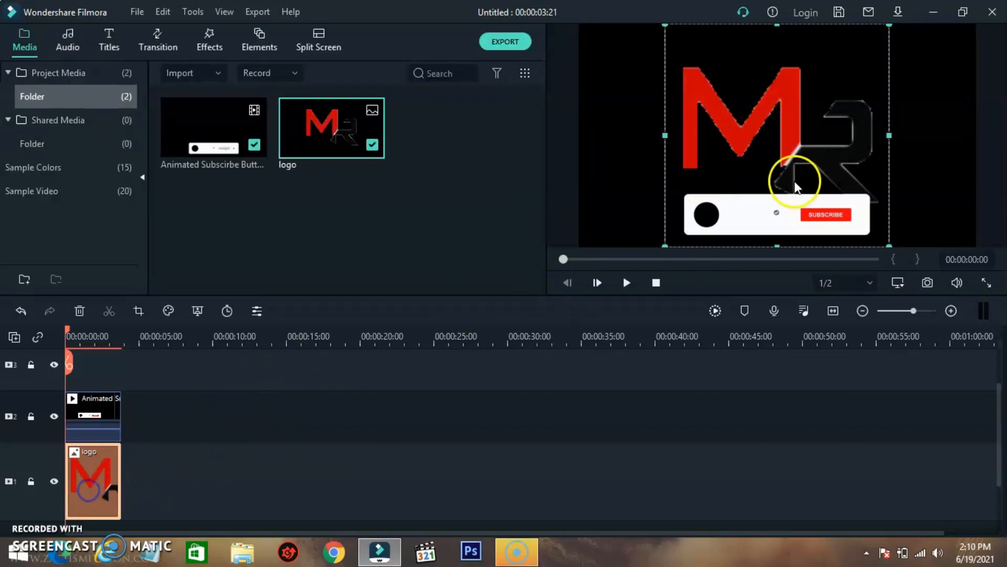
# - Shrink the logo and fit it into the black circle of the subscribe bar
pyautogui.moveTo(890, 26); pyautogui.dragTo(714, 214)
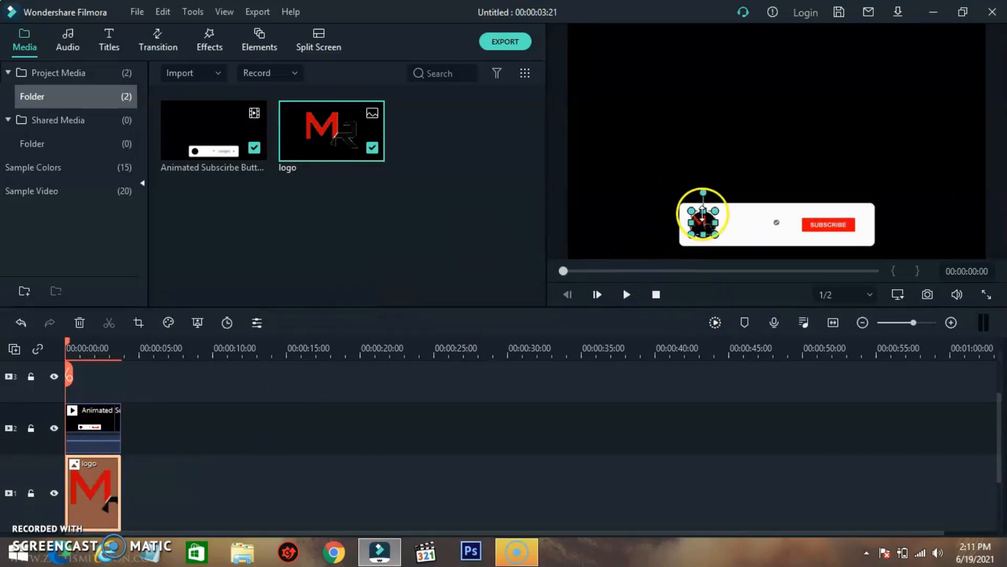
# - Add the Lower Third 39 title at the start of track 3 and trim it to the length of the button clip
pyautogui.moveTo(214, 127); pyautogui.dragTo(107, 390)
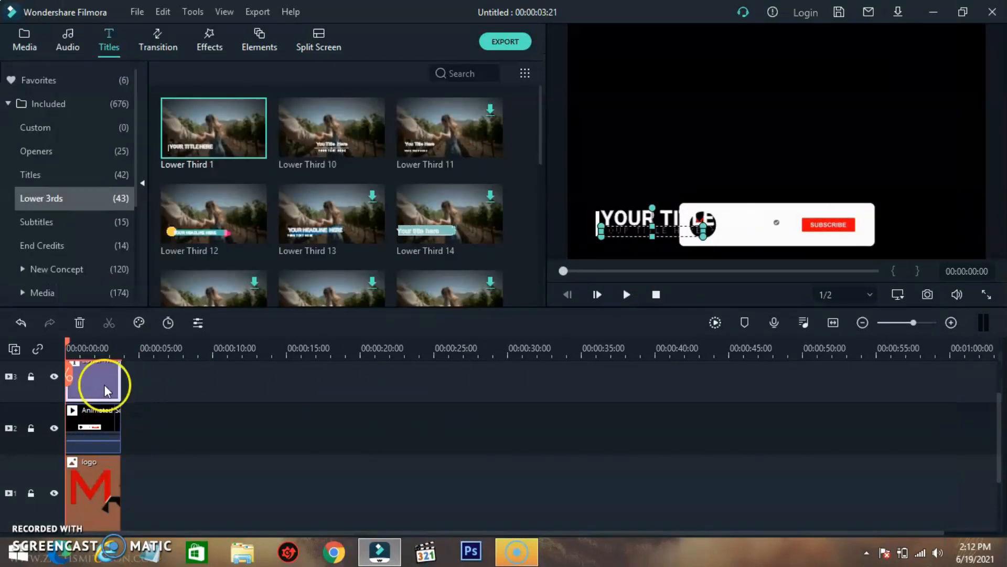
pyautogui.hotkey('ctrl', 'z')
pyautogui.moveTo(539, 146); pyautogui.dragTo(541, 283)
pyautogui.moveTo(425, 248)
pyautogui.moveTo(425, 248); pyautogui.dragTo(55, 378)
pyautogui.moveTo(139, 377); pyautogui.dragTo(120, 376)
# - Replace the title's default text box with a new one containing the channel name at font size 16
pyautogui.doubleClick(93, 381)
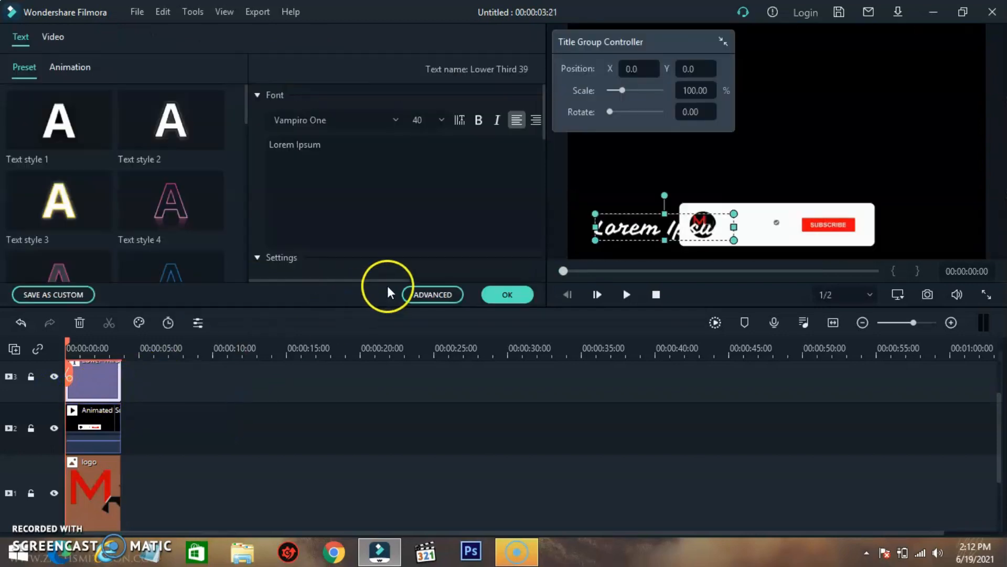
pyautogui.click(433, 294)
pyautogui.click(403, 23)
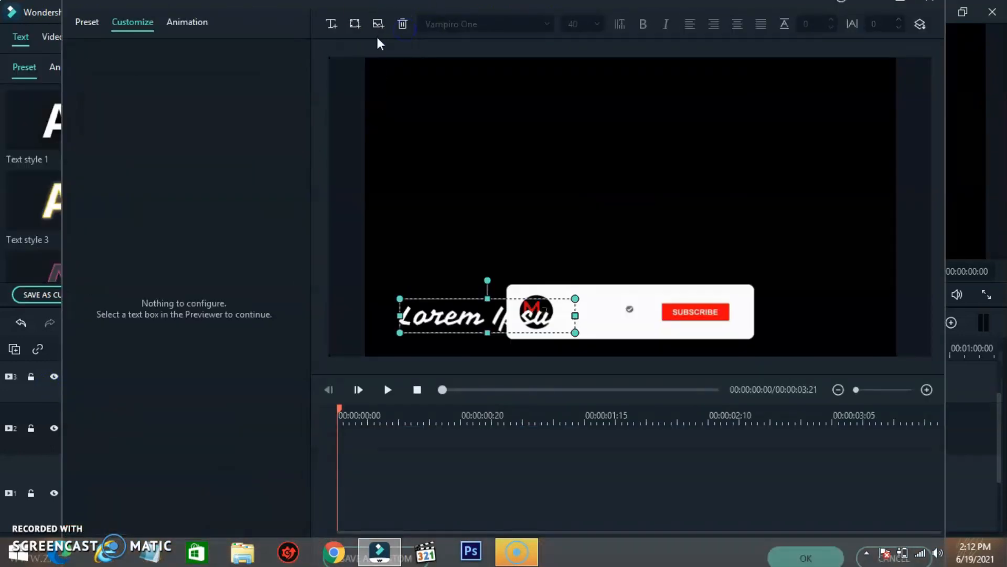
pyautogui.click(331, 23)
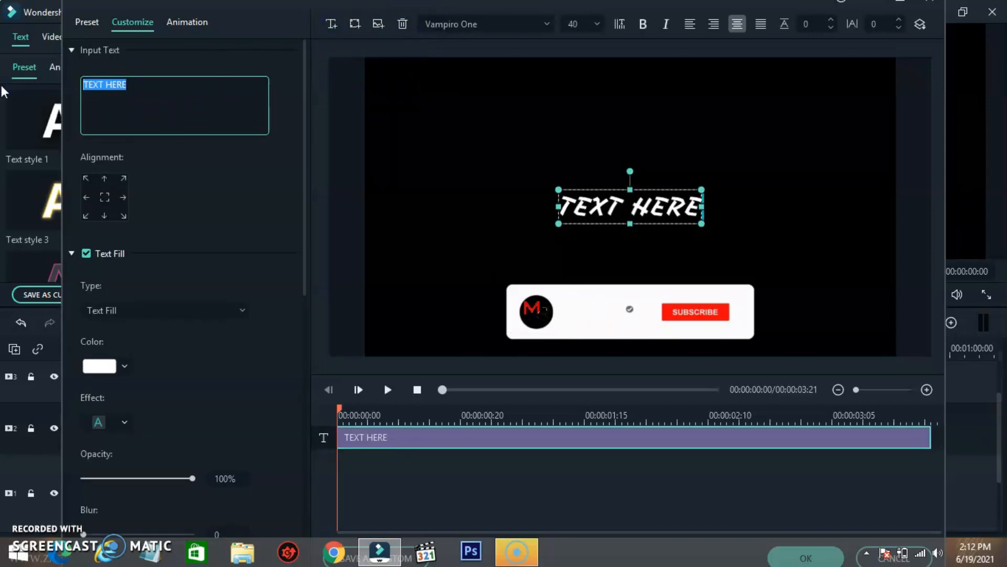
pyautogui.write('MR. RAAVAN')
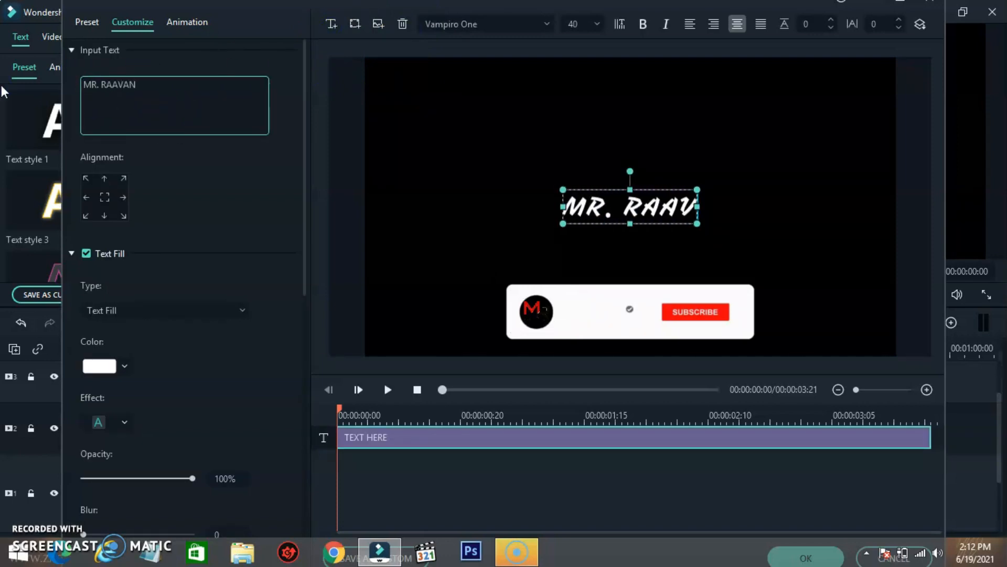
pyautogui.click(180, 130)
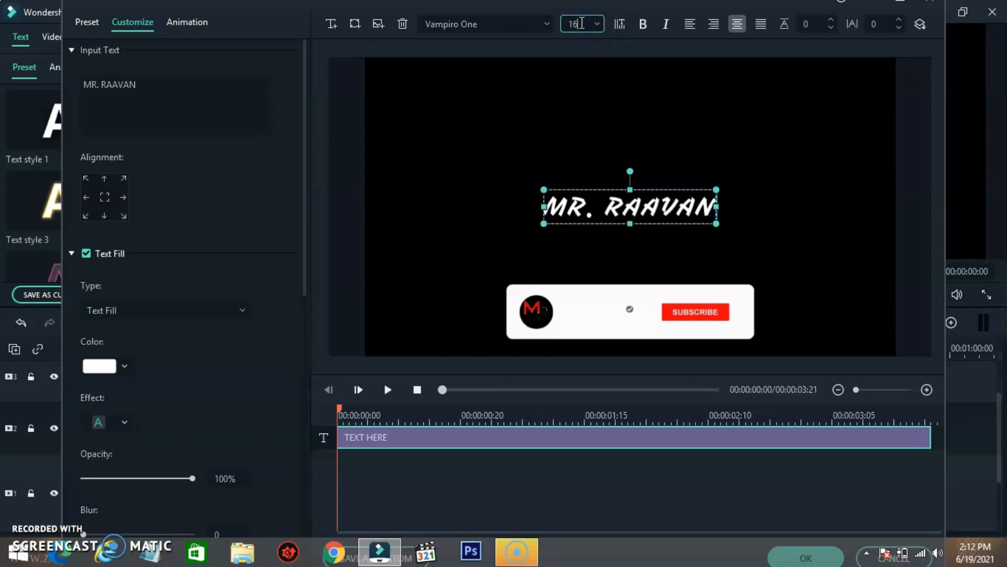
pyautogui.press('Return')
# - Place the channel name beside the logo on the subscribe bar, color it black and apply the title changes
pyautogui.moveTo(622, 190); pyautogui.dragTo(607, 300)
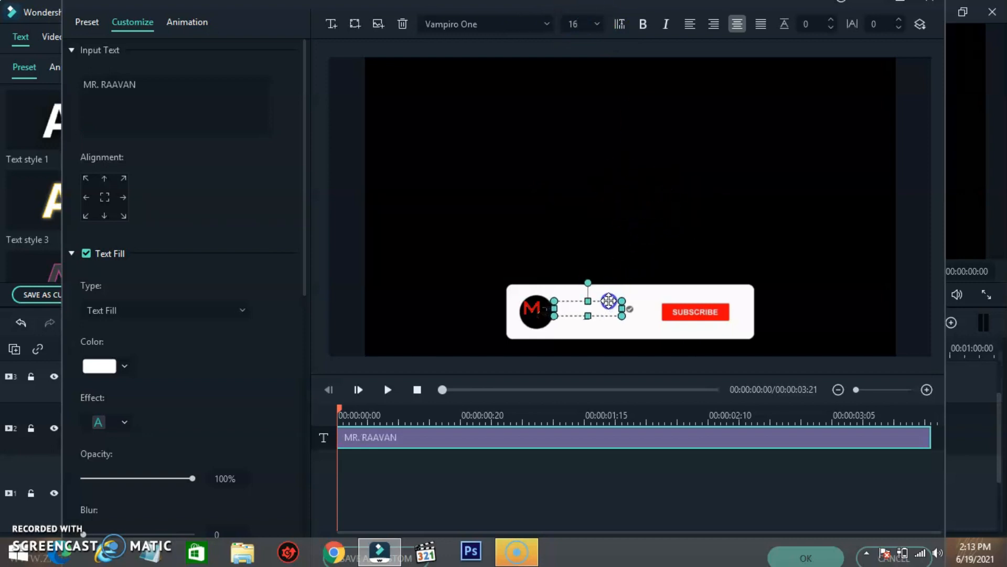
pyautogui.click(124, 366)
pyautogui.click(86, 454)
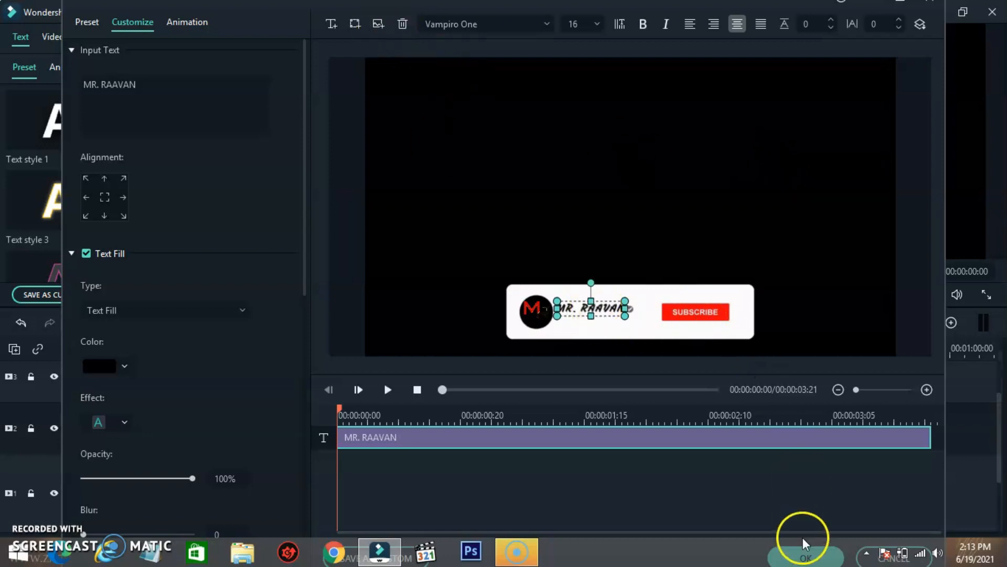
pyautogui.click(900, 2)
pyautogui.click(865, 560)
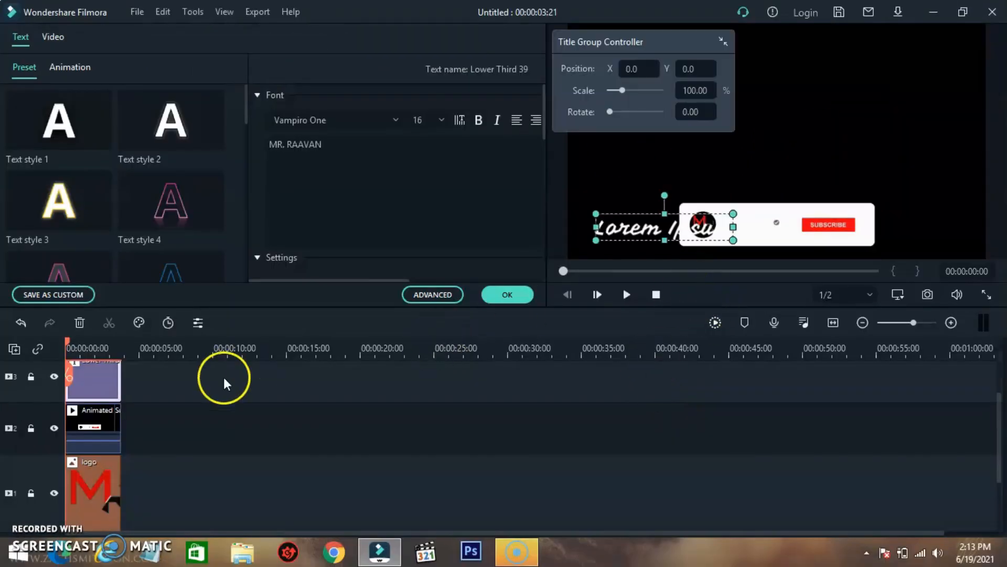
pyautogui.click(495, 294)
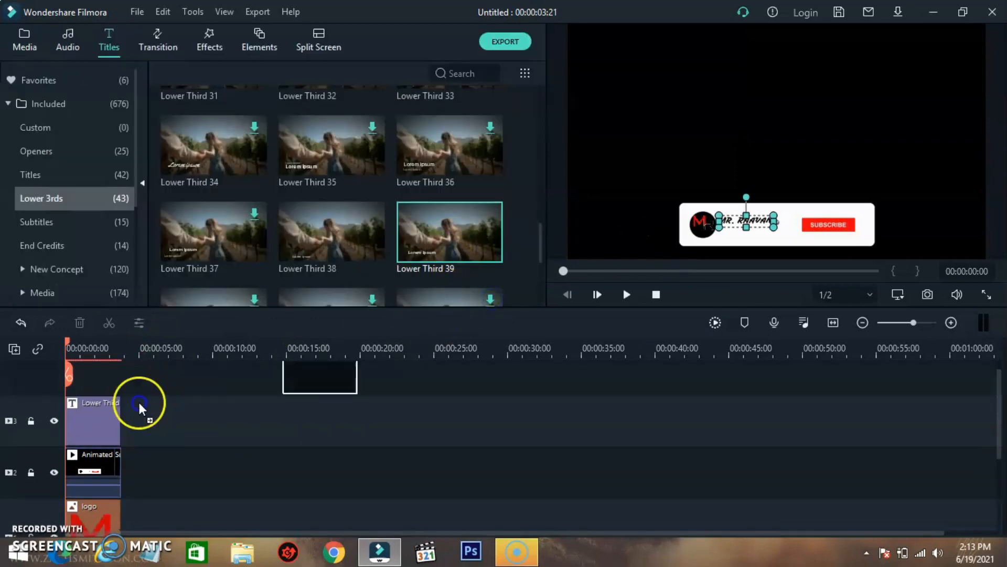
# - Add a second Lower Third 39 title on track 4, trim it to match, and replace its default text with a new text box
pyautogui.moveTo(141, 402); pyautogui.dragTo(121, 414)
pyautogui.doubleClick(100, 417)
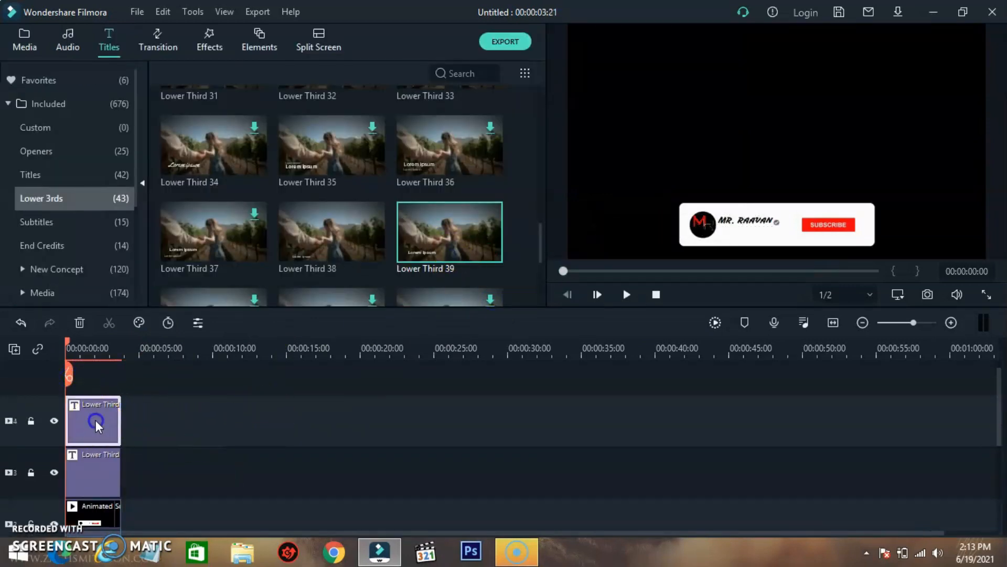
pyautogui.click(432, 294)
pyautogui.click(341, 24)
pyautogui.click(270, 24)
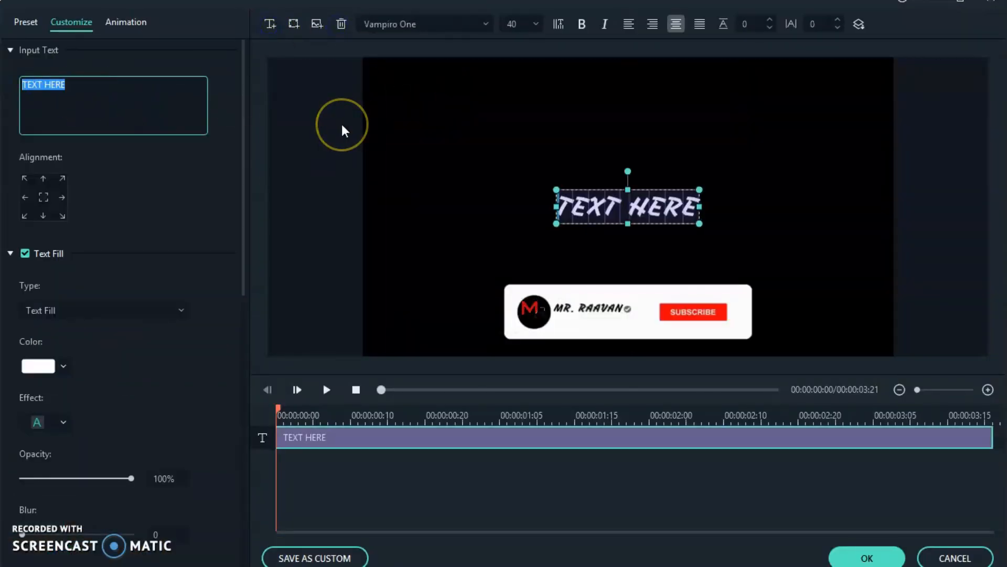
# - Set the new text box to "TECH & AUTOMOBILE" at font size 12
pyautogui.write('TECH')
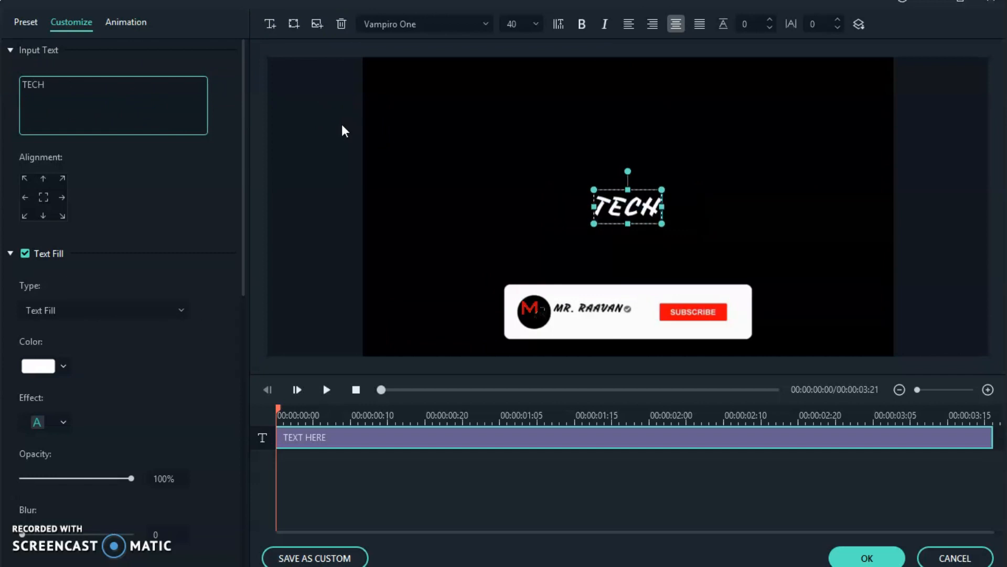
pyautogui.write(' & AUTOMOBILE')
pyautogui.click(520, 25)
pyautogui.write('16')
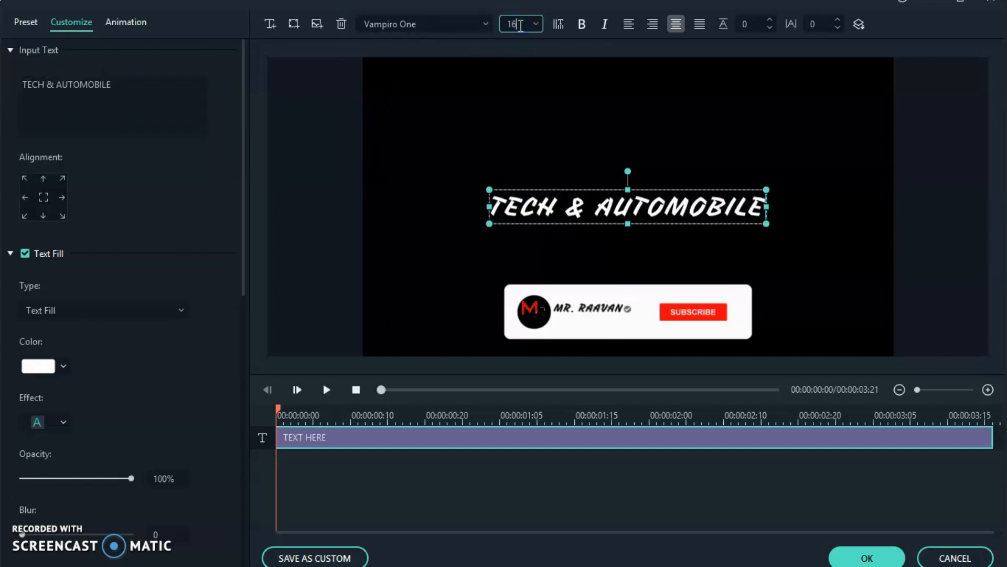
pyautogui.press('BackSpace')
pyautogui.write('2')
# - Place the TECH & AUTOMOBILE text beneath the channel name, color it black and apply the title changes
pyautogui.moveTo(607, 212); pyautogui.dragTo(575, 326)
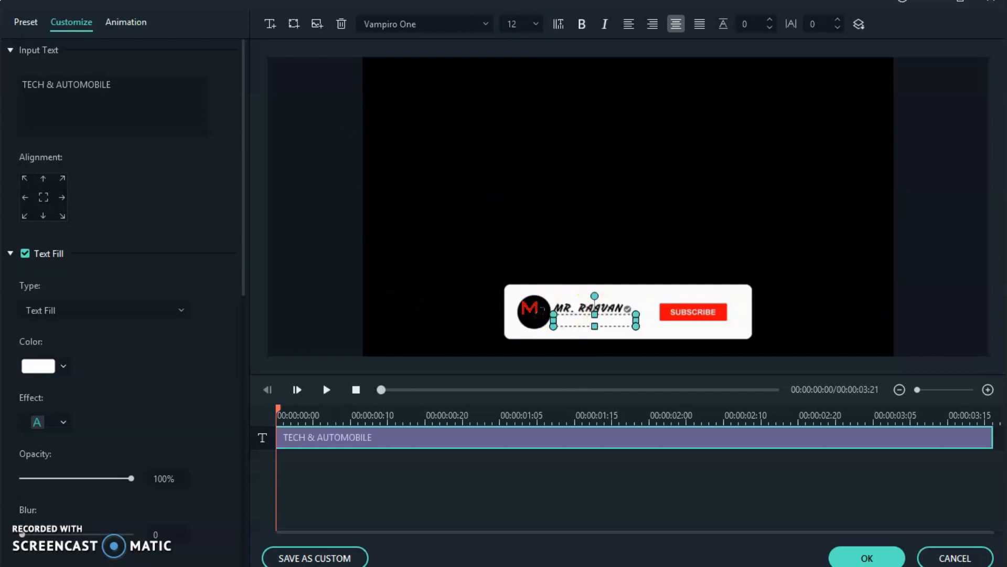
pyautogui.click(42, 365)
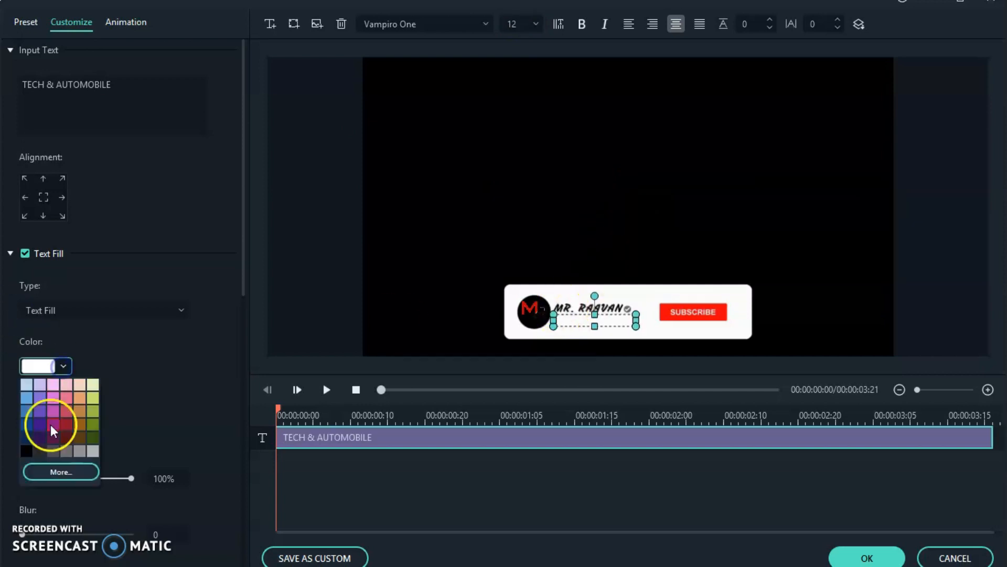
pyautogui.click(28, 453)
pyautogui.click(867, 558)
pyautogui.click(730, 225)
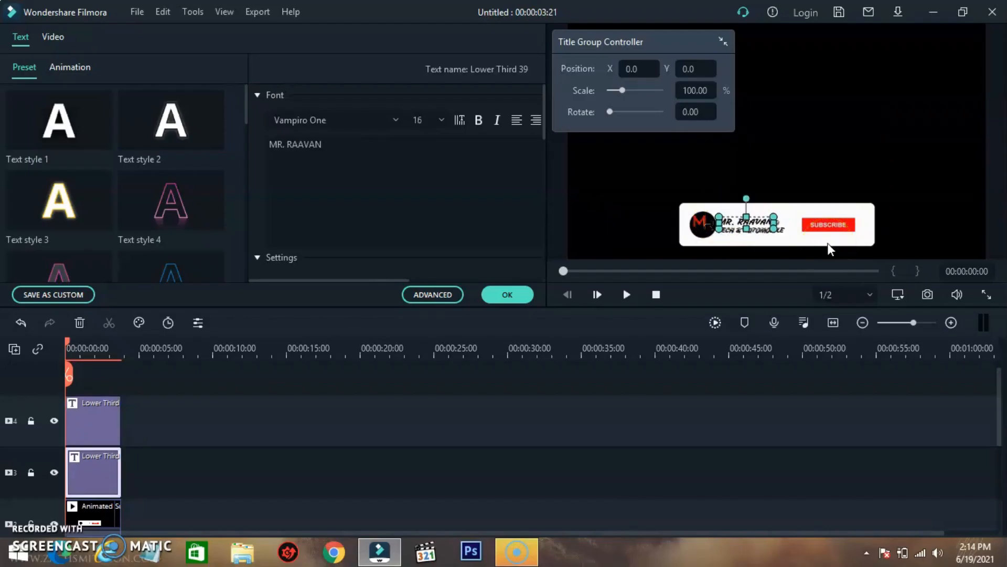
pyautogui.click(511, 296)
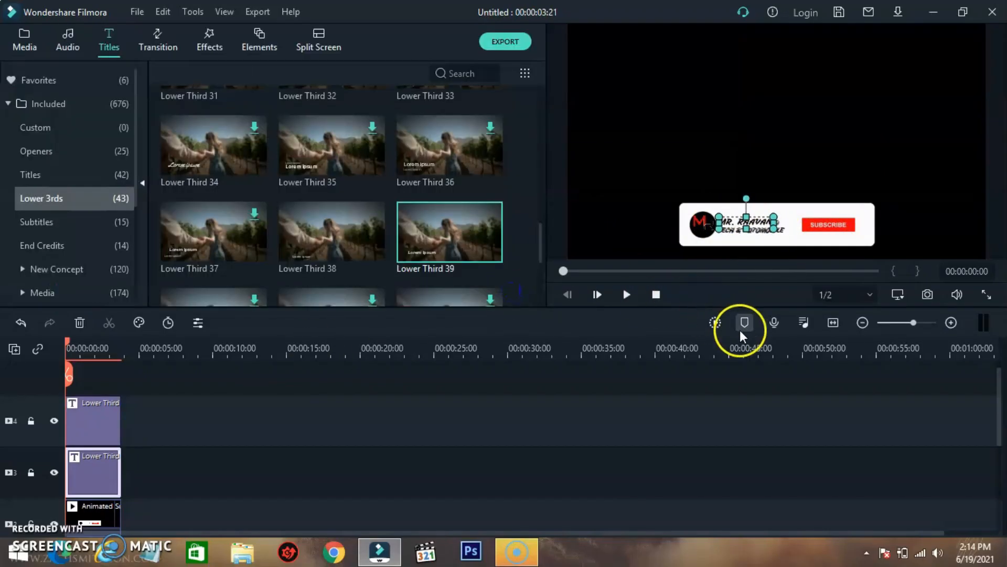
# - Render the timeline preview and play the subscribe animation
pyautogui.click(715, 323)
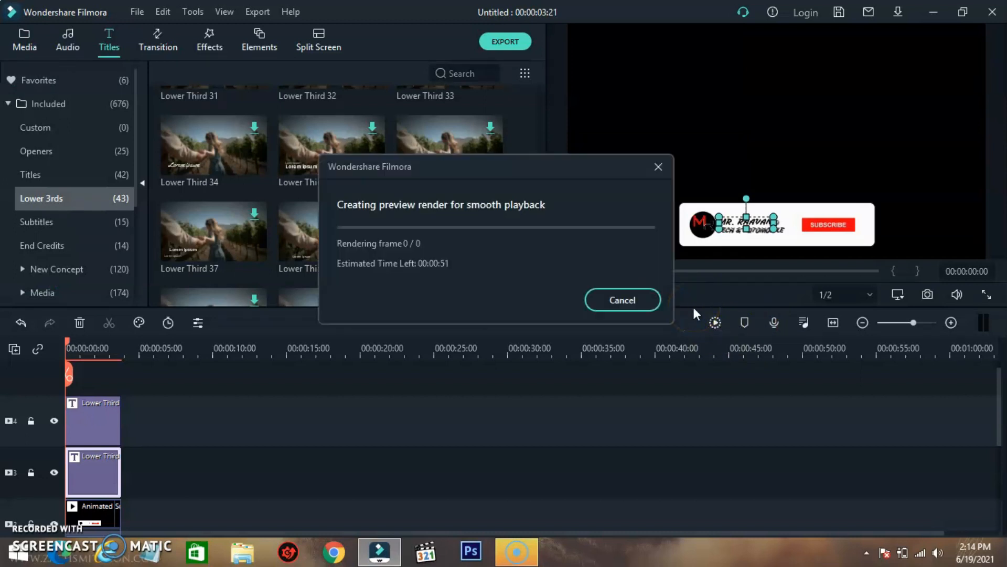
pyautogui.click(625, 294)
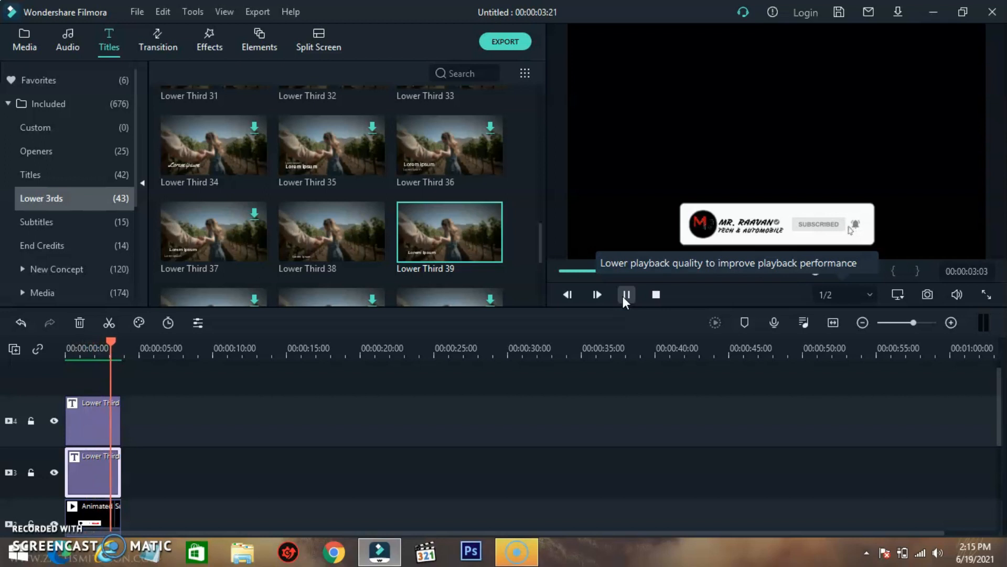
pyautogui.click(622, 294)
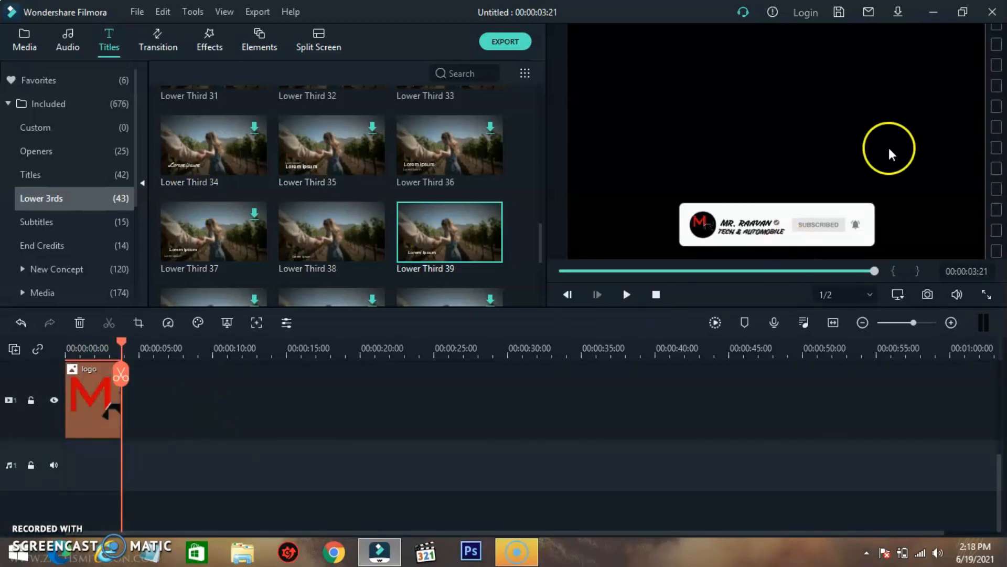
# - Add the Green sample color to track 1 and move all the existing clips up one track
pyautogui.click(24, 39)
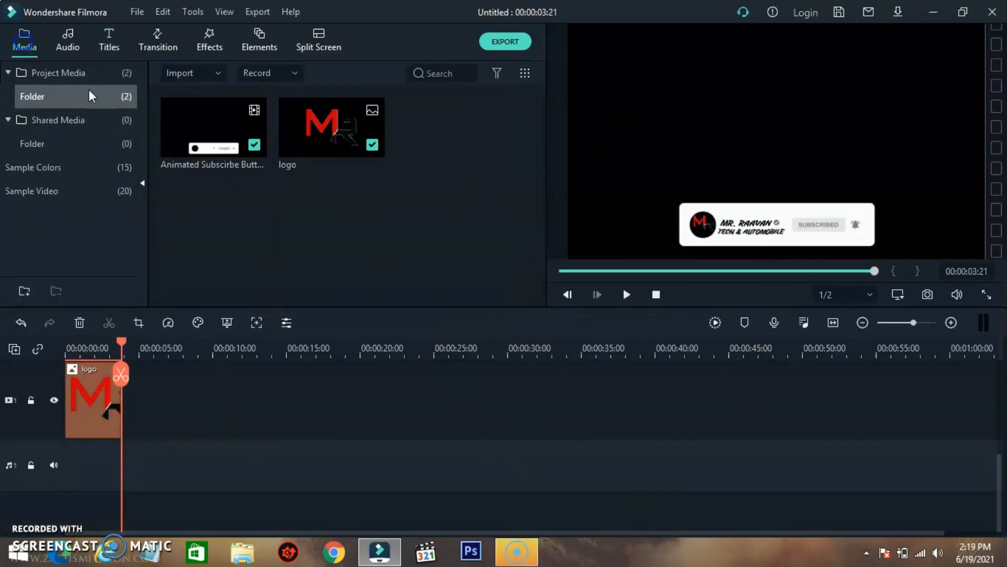
pyautogui.click(37, 167)
pyautogui.moveTo(426, 239); pyautogui.dragTo(257, 399)
pyautogui.moveTo(163, 494); pyautogui.dragTo(75, 366)
pyautogui.moveTo(92, 511); pyautogui.dragTo(89, 461)
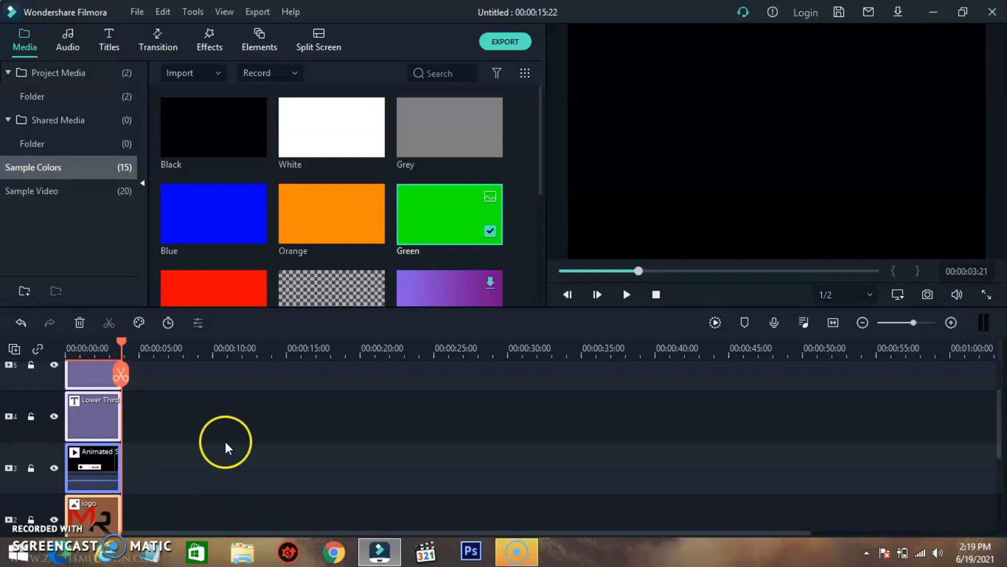
# - Move the green clip to the timeline start beneath the other clips and trim it to their length
pyautogui.scroll(-1, 215, 457)
pyautogui.scroll(-1, 252, 475)
pyautogui.moveTo(258, 477); pyautogui.dragTo(118, 468)
# - Play the subscribe animation over the green background from the start
pyautogui.scroll(3, 205, 465)
pyautogui.moveTo(123, 343); pyautogui.dragTo(18, 346)
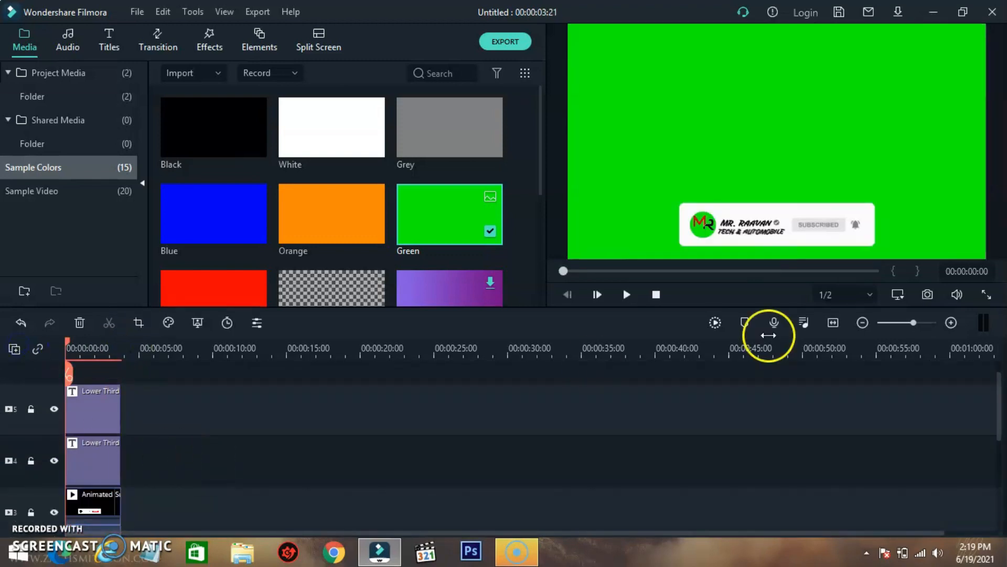
pyautogui.click(624, 294)
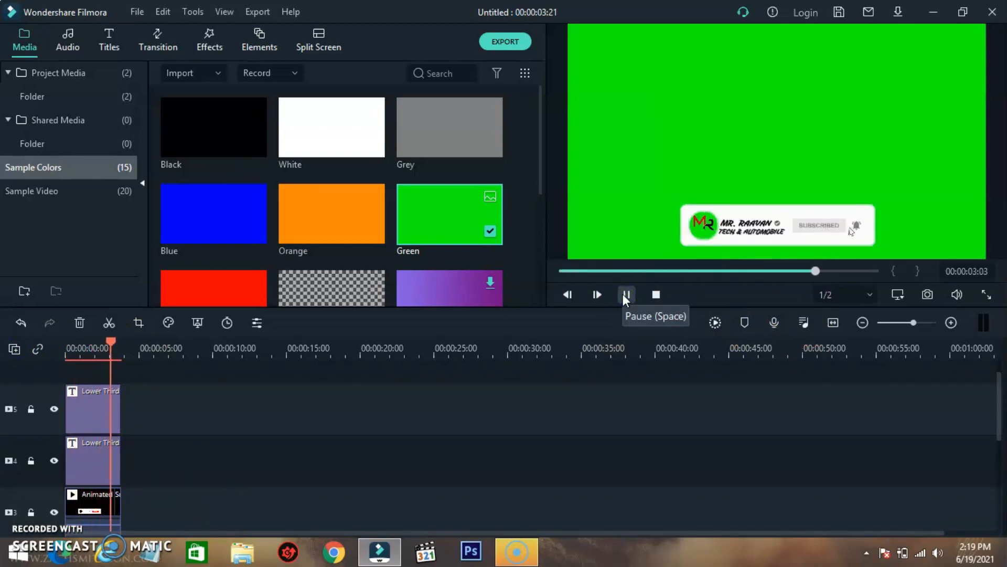
# - Open the export settings and name the MP4 output "SUBSCRIBE"
pyautogui.click(505, 41)
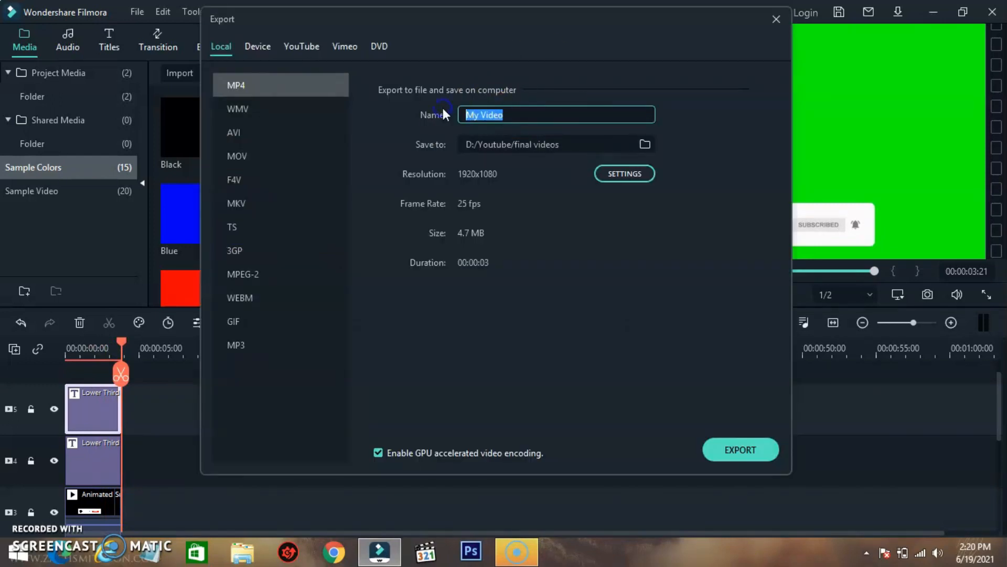
pyautogui.write('SUBSCRIBE')
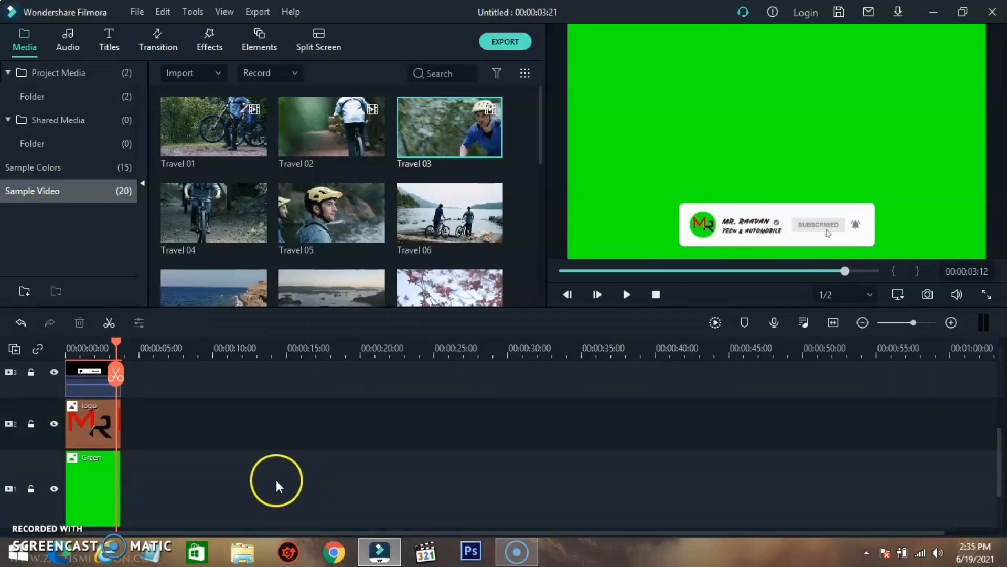
# - Delete all clips from the timeline
pyautogui.moveTo(275, 487); pyautogui.dragTo(105, 341)
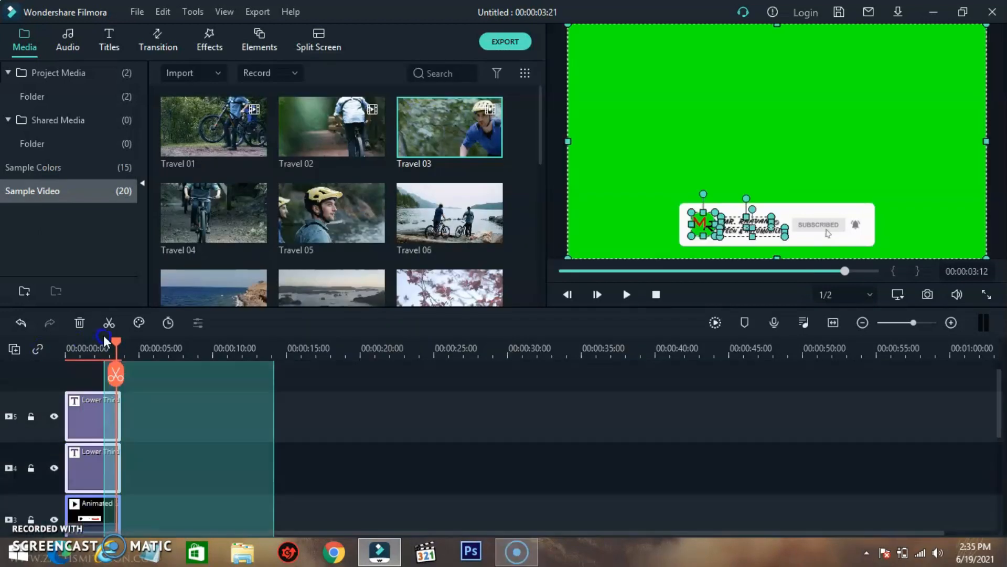
pyautogui.press('Delete')
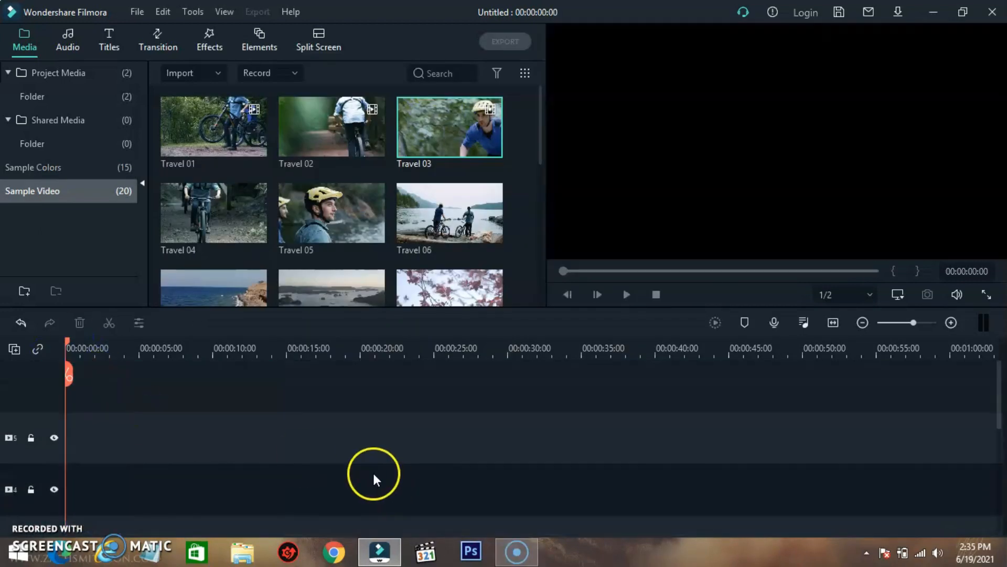
# - Import the exported SUBSCRIBE1 video into the project media folder
pyautogui.click(87, 69)
pyautogui.click(188, 73)
pyautogui.click(214, 96)
pyautogui.click(473, 381)
pyautogui.click(498, 468)
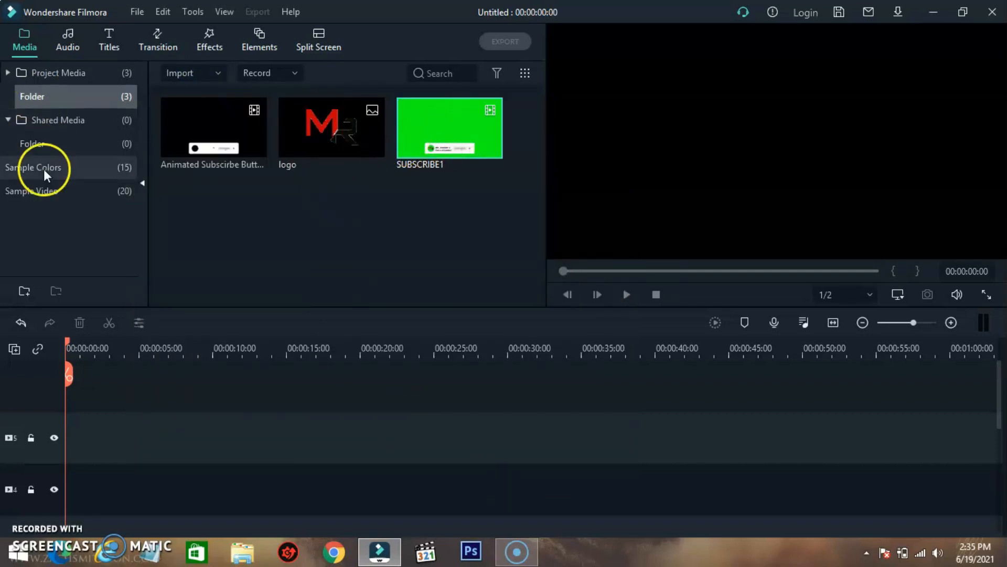
# - Place the Travel 01 sample video at the start of video track 1
pyautogui.click(44, 170)
pyautogui.click(48, 192)
pyautogui.click(212, 136)
pyautogui.moveTo(78, 449); pyautogui.dragTo(76, 449)
pyautogui.click(73, 436)
pyautogui.moveTo(74, 399); pyautogui.dragTo(72, 498)
pyautogui.moveTo(76, 416); pyautogui.dragTo(74, 496)
# - Place the SUBSCRIBE1 clip on video track 2 above Travel 01, and add Travel 02 directly after Travel 01 on track 1
pyautogui.click(68, 73)
pyautogui.moveTo(449, 127); pyautogui.dragTo(79, 388)
pyautogui.click(73, 164)
pyautogui.moveTo(336, 113); pyautogui.dragTo(84, 456)
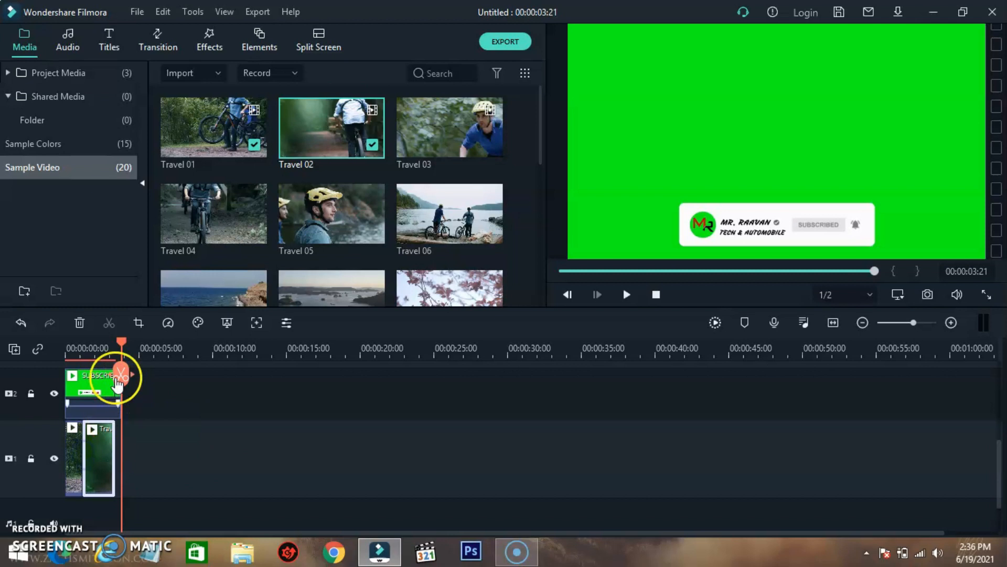
# - Enable Chroma Key on the SUBSCRIBE1 clip, sample its green background as the key color and apply it
pyautogui.scroll(1, 115, 386)
pyautogui.doubleClick(91, 452)
pyautogui.click(38, 183)
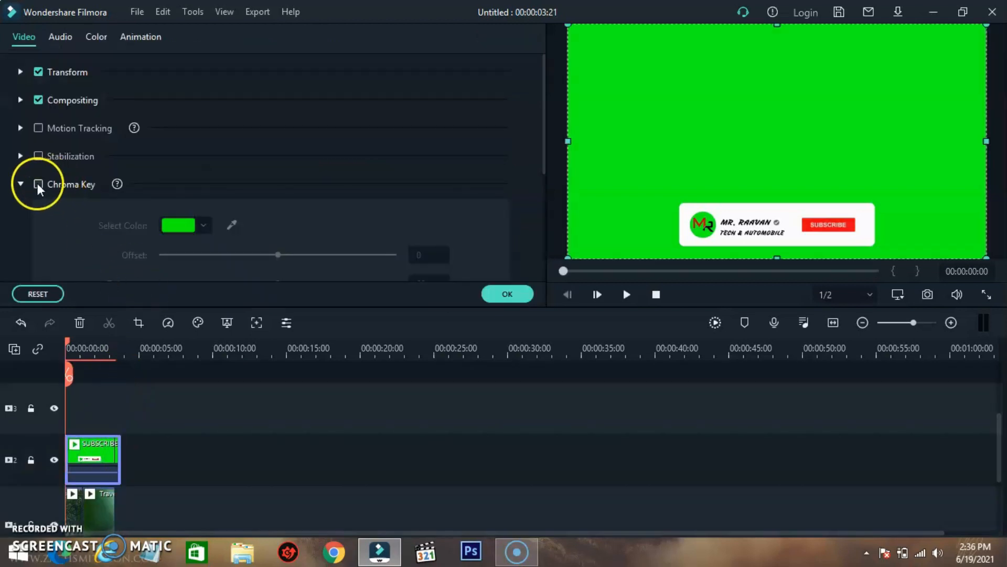
pyautogui.click(231, 226)
pyautogui.click(194, 234)
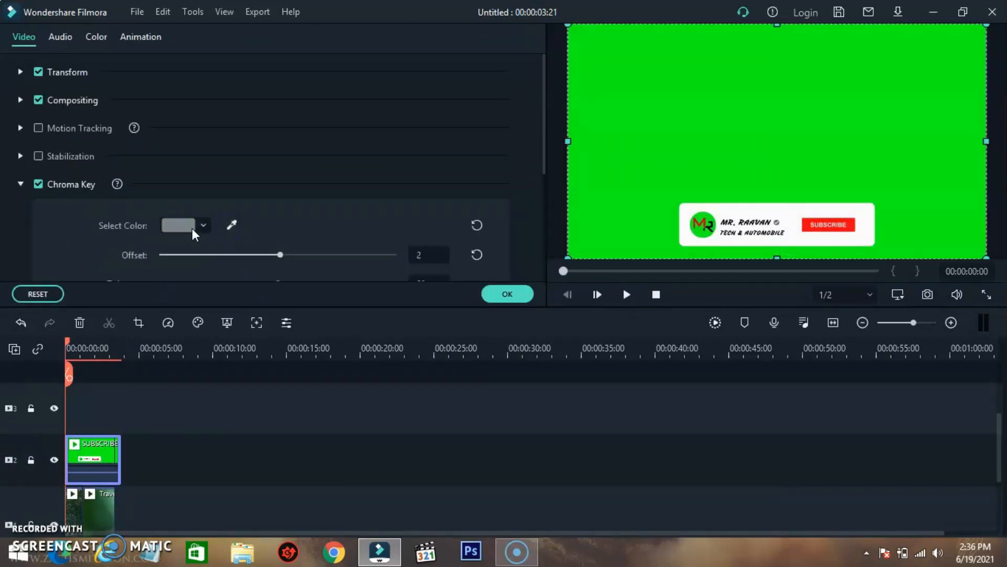
pyautogui.click(231, 225)
pyautogui.click(745, 178)
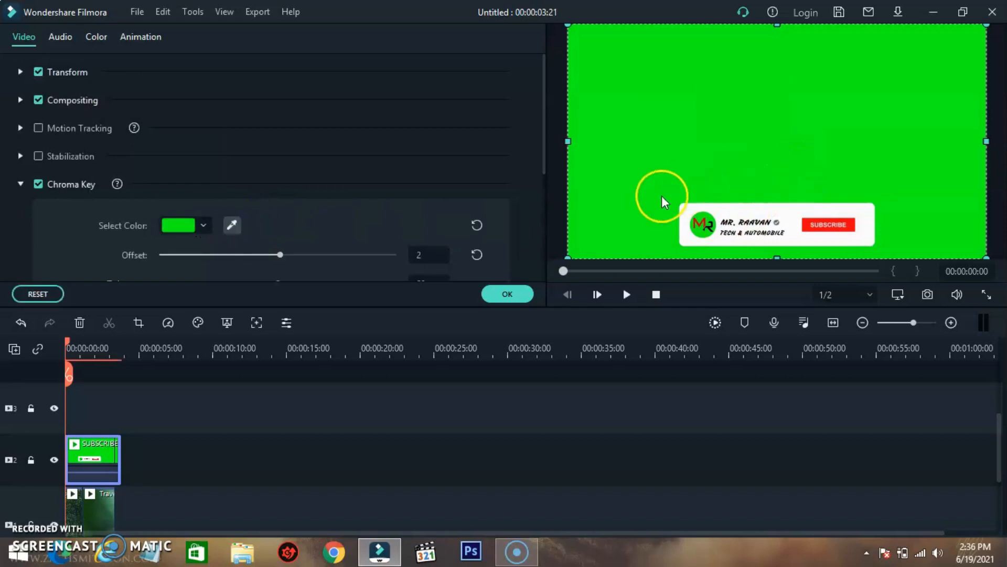
pyautogui.click(504, 294)
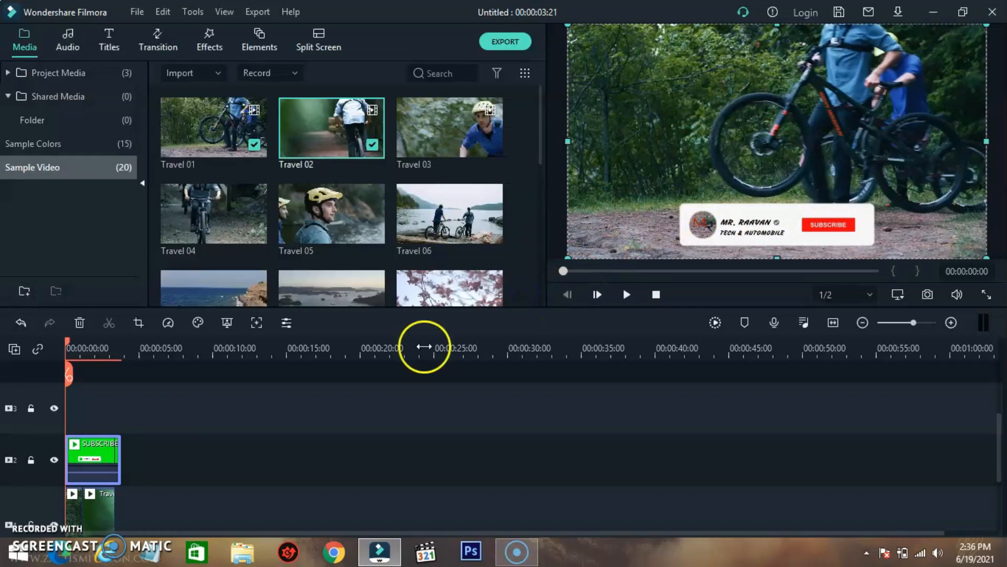
# - Play the keyed subscribe animation over the travel clips from the start of the timeline
pyautogui.click(624, 295)
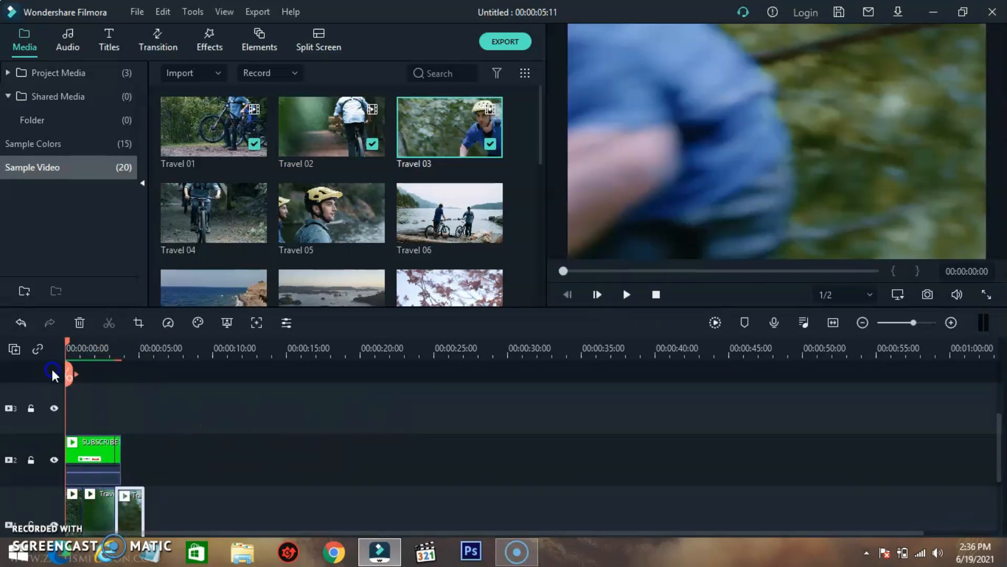
pyautogui.moveTo(62, 373); pyautogui.dragTo(74, 374)
pyautogui.click(626, 294)
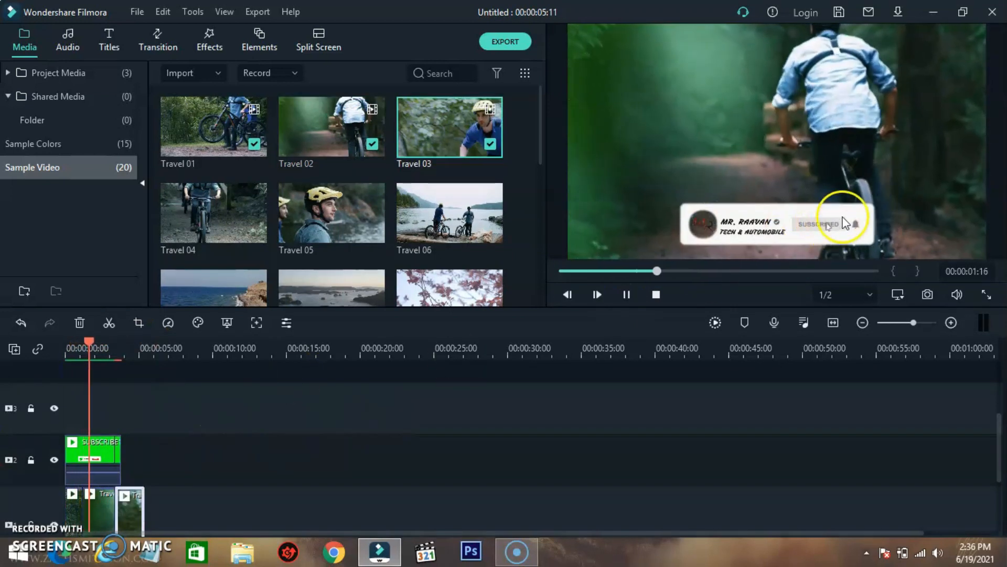